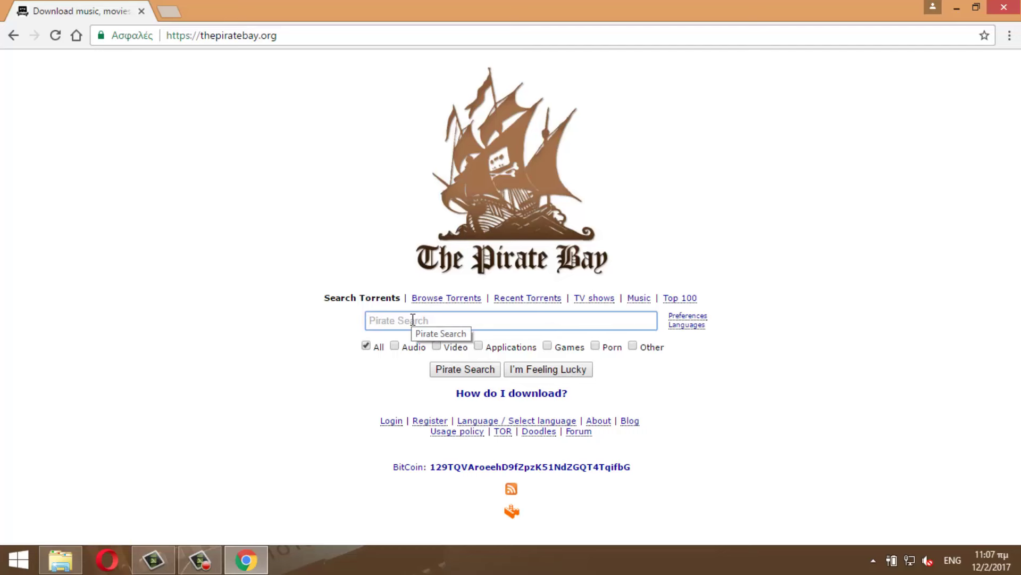
Search The Pirate Bay for "assassins creed unity".
{"action": "type", "text": "assassins creed unity"}
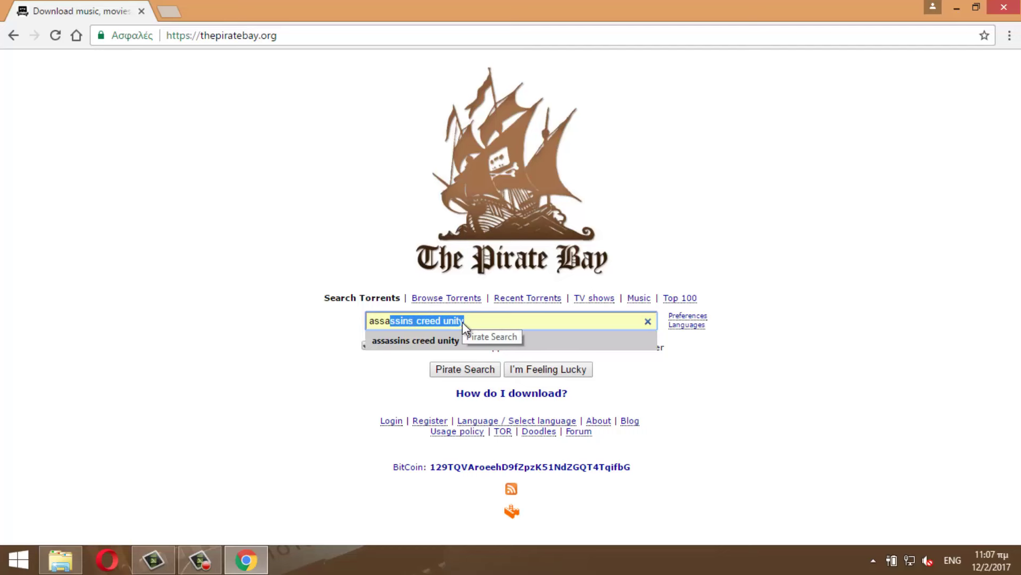
{"action": "left_click", "coordinate": [467, 322]}
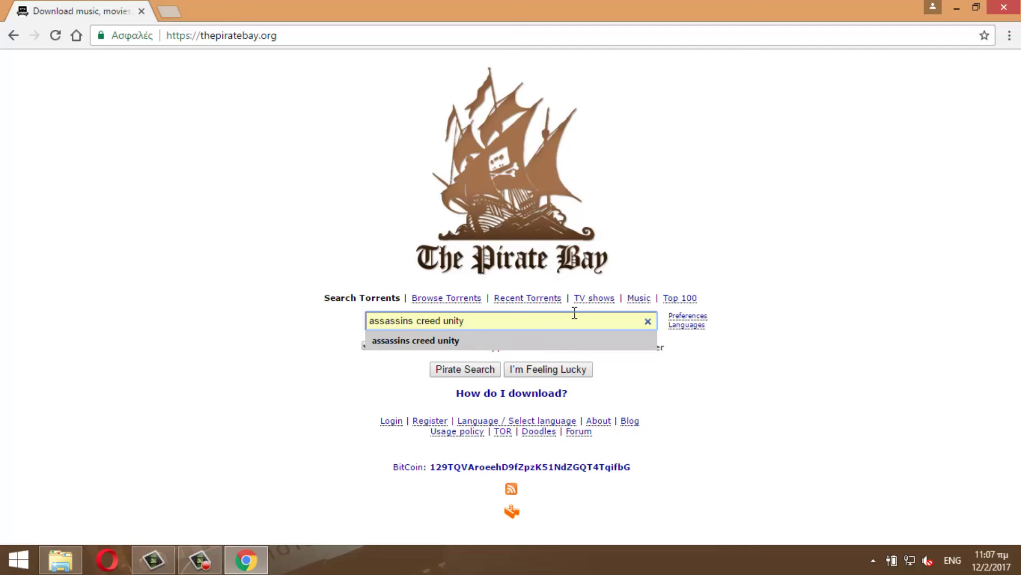
{"action": "key", "text": "Return"}
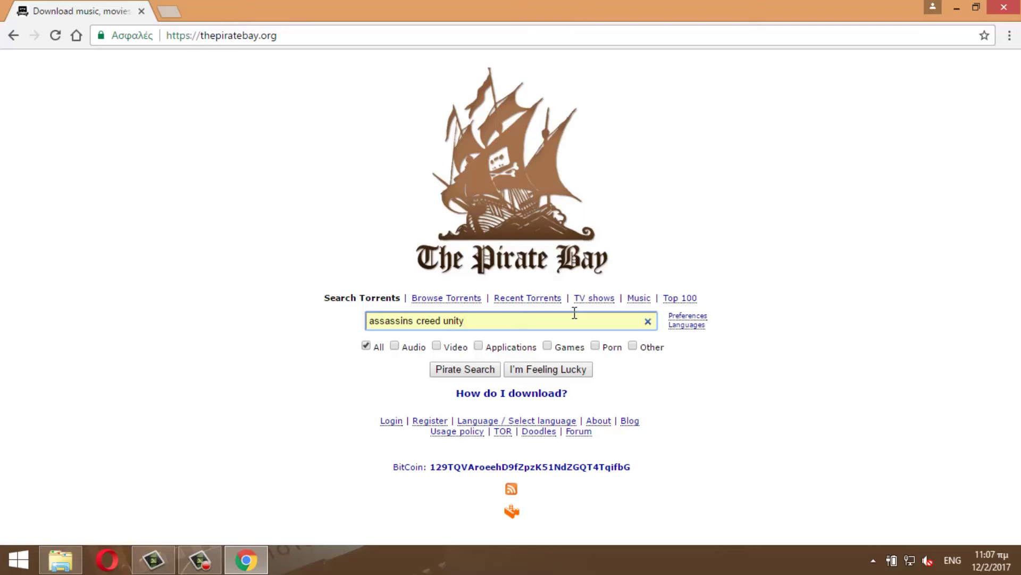
{"action": "left_click", "coordinate": [479, 372]}
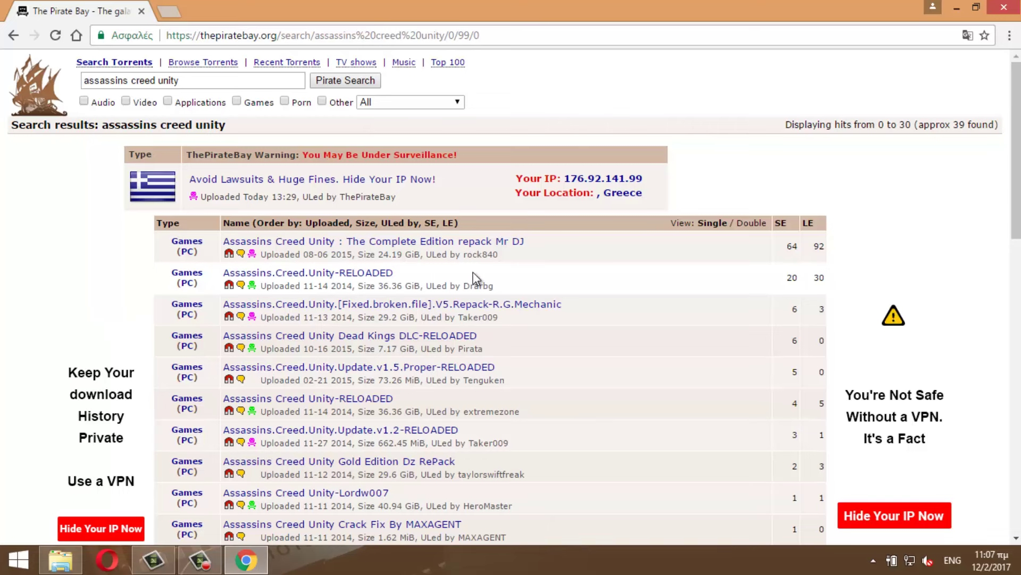
Open the Assassins.Creed.Unity-RELOADED details page from the search results, close the advert page, and review the listing.
{"action": "left_click", "coordinate": [345, 274]}
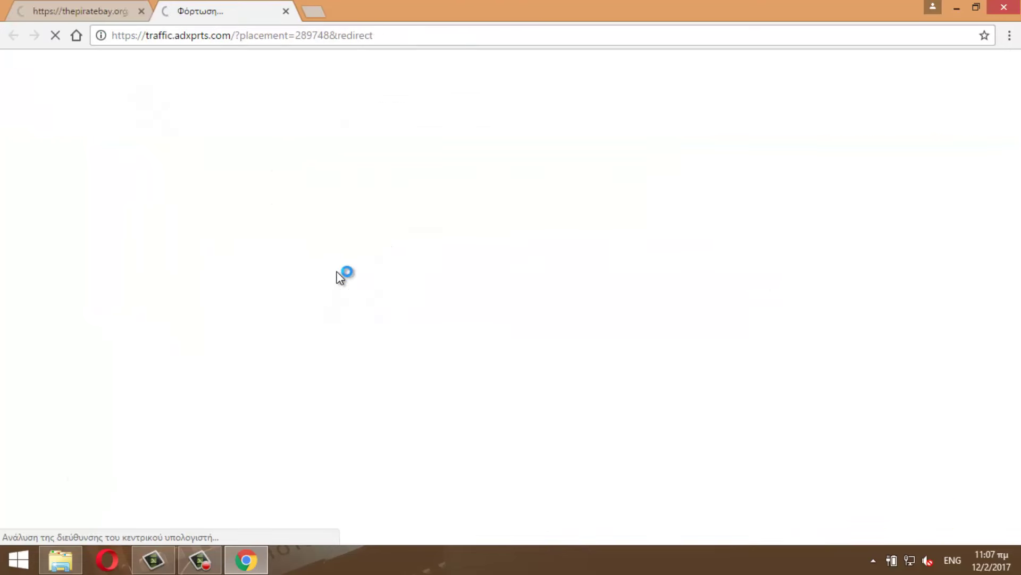
{"action": "left_click", "coordinate": [286, 11]}
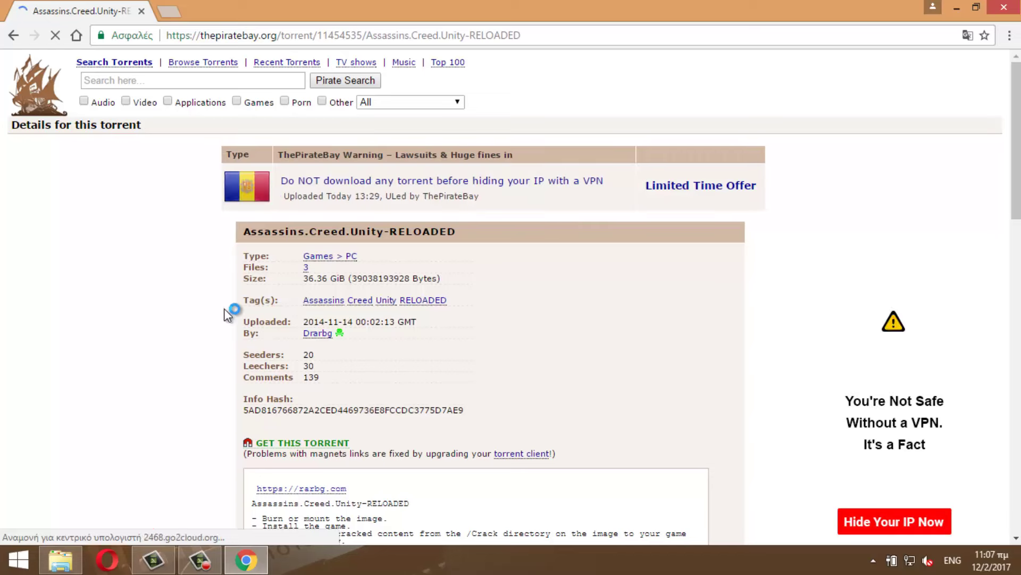
{"action": "scroll", "coordinate": [112, 312], "scroll_direction": "down", "scroll_amount": 1}
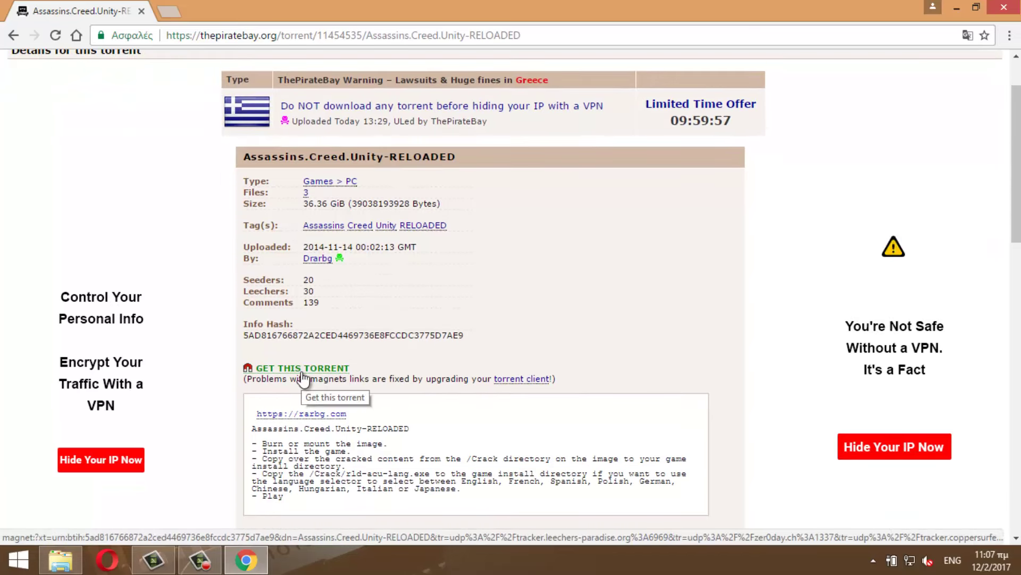
{"action": "scroll", "coordinate": [302, 373], "scroll_direction": "up", "scroll_amount": 1}
{"action": "scroll", "coordinate": [302, 374], "scroll_direction": "down", "scroll_amount": 2}
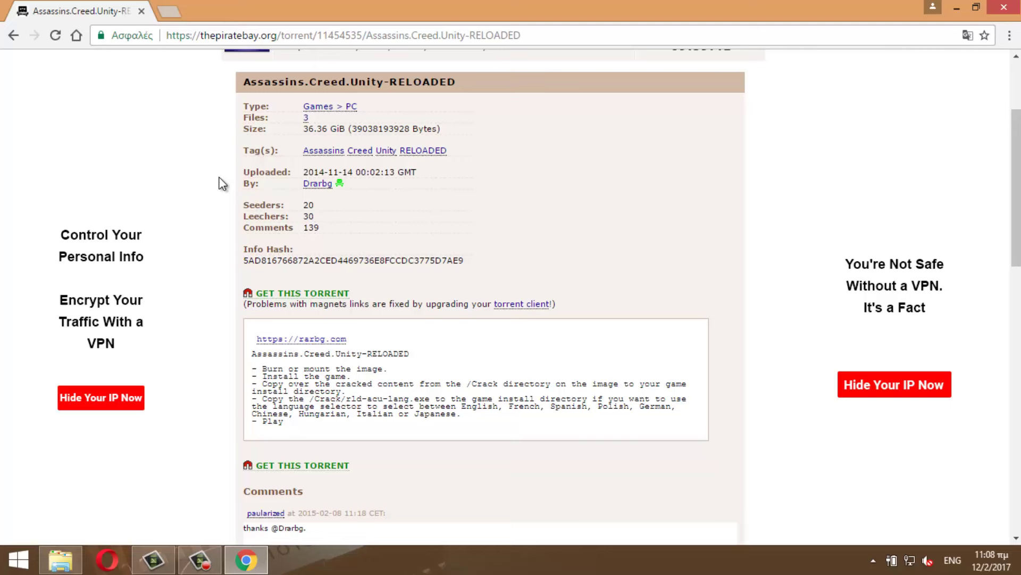
{"action": "scroll", "coordinate": [742, 176], "scroll_direction": "up", "scroll_amount": 3}
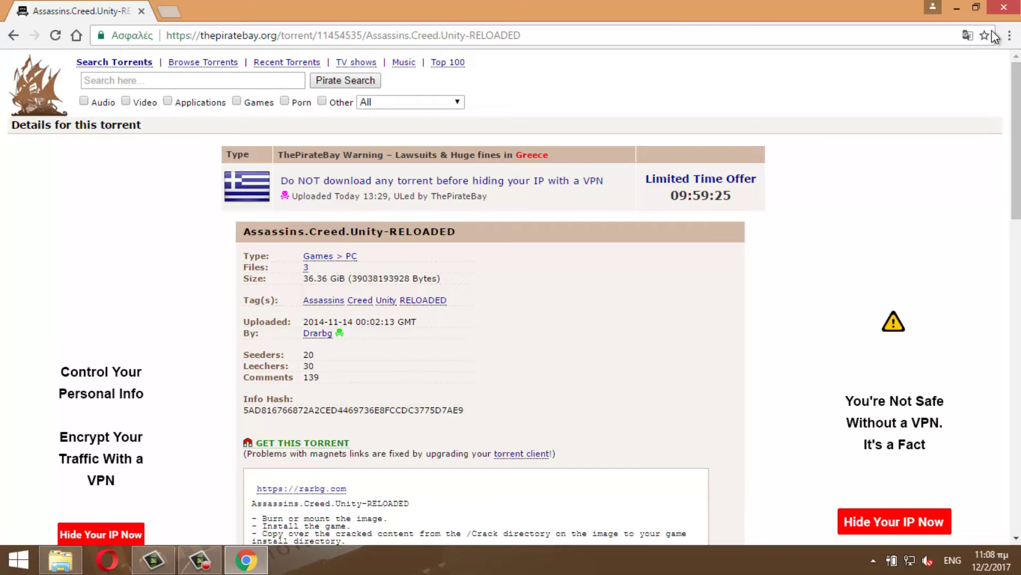
Close the browser and open the Assassins.Creed.Unity-RELOADED folder from the downloads in File Explorer.
{"action": "left_click", "coordinate": [1005, 9]}
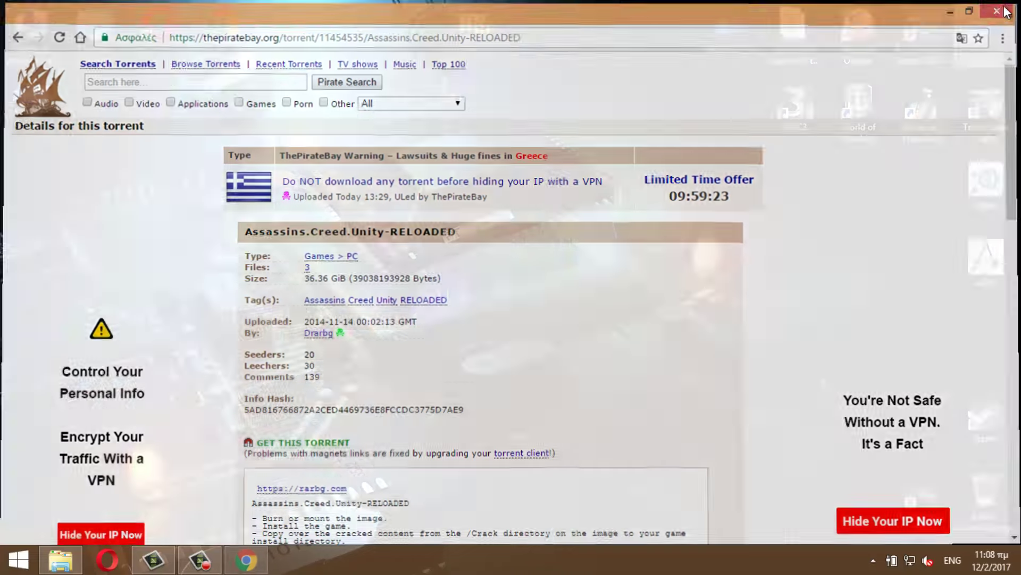
{"action": "left_click", "coordinate": [61, 559]}
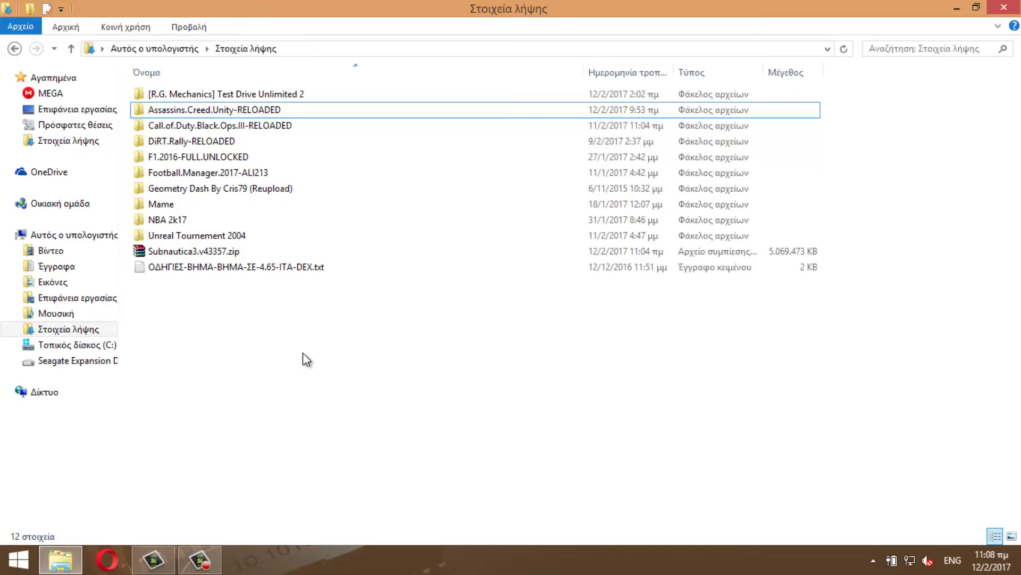
{"action": "left_click", "coordinate": [207, 112]}
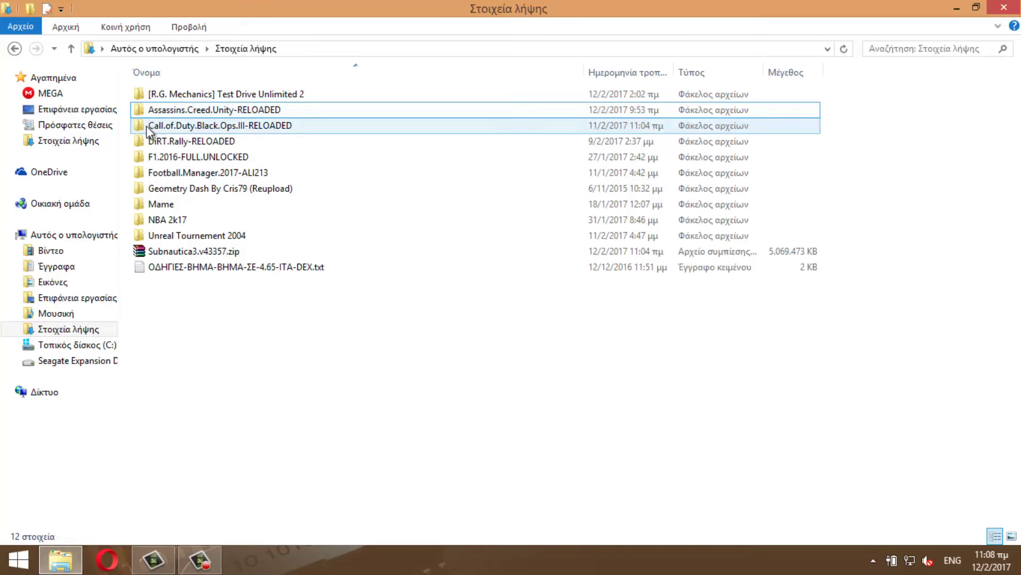
{"action": "double_click", "coordinate": [159, 114]}
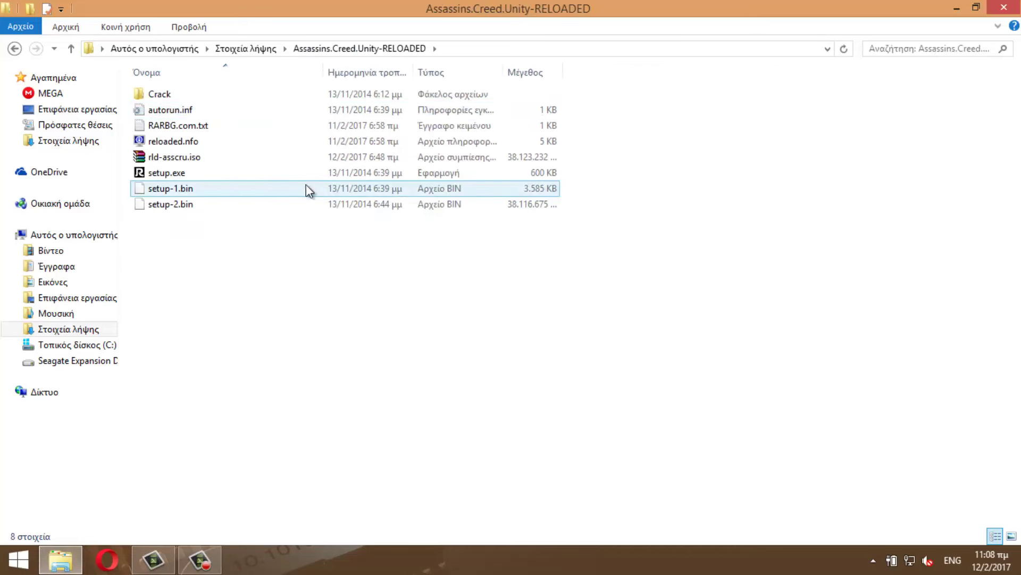
Examine the archive and extraction options available for the rld-asscru.iso file.
{"action": "left_click", "coordinate": [538, 157]}
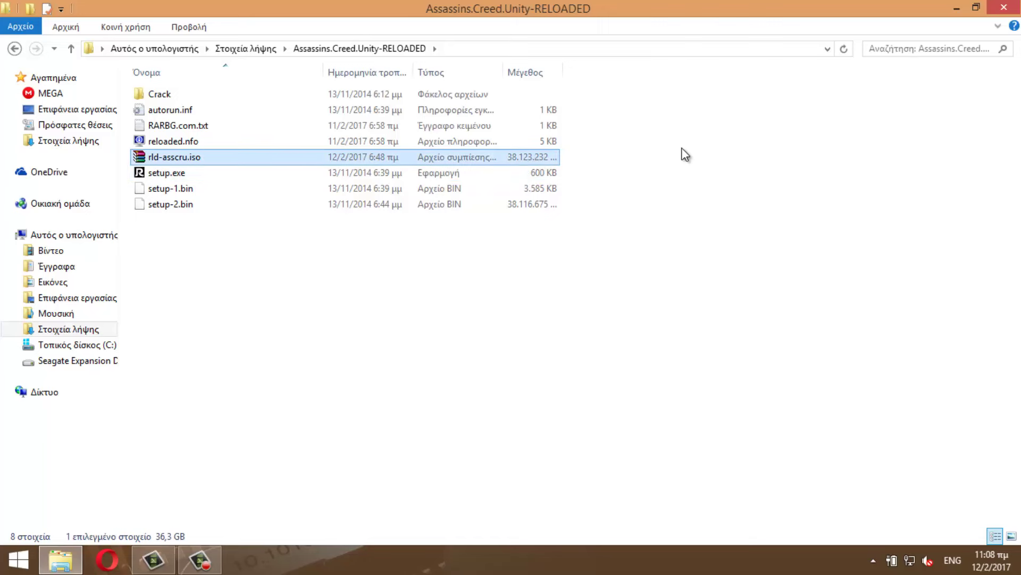
{"action": "left_click_drag", "start_coordinate": [579, 160], "coordinate": [509, 121]}
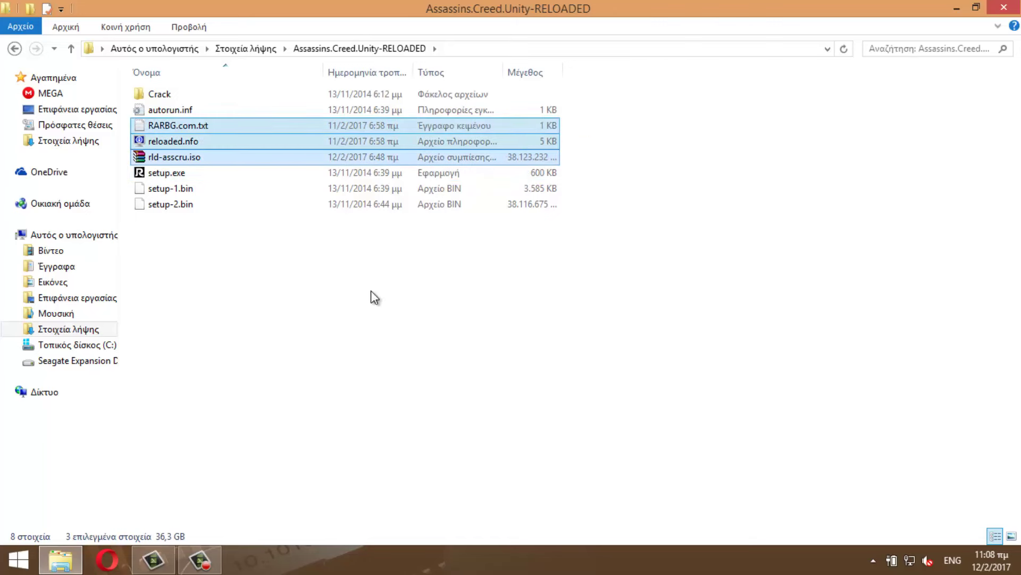
{"action": "left_click", "coordinate": [372, 292]}
{"action": "left_click", "coordinate": [193, 157]}
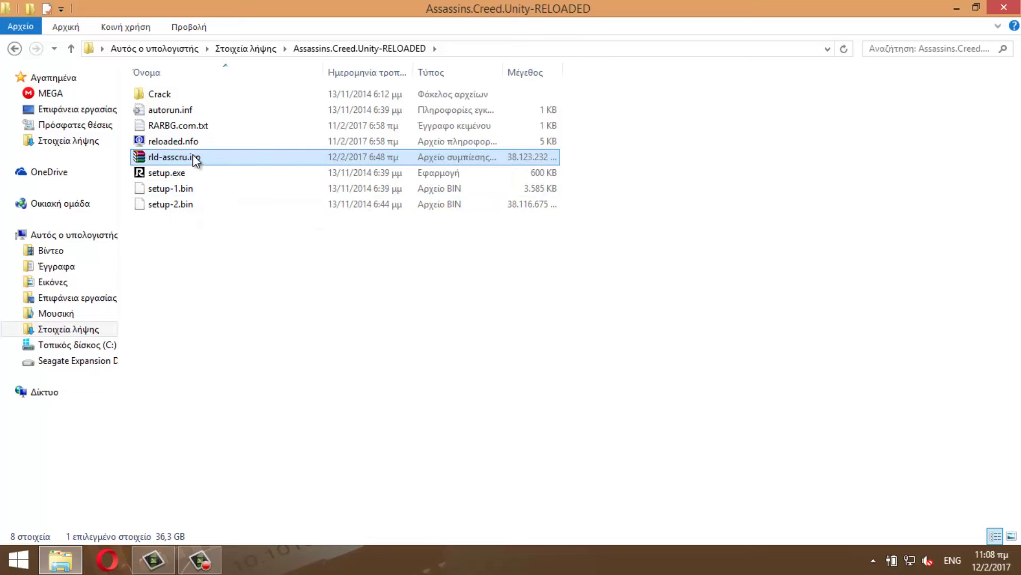
{"action": "right_click", "coordinate": [193, 157]}
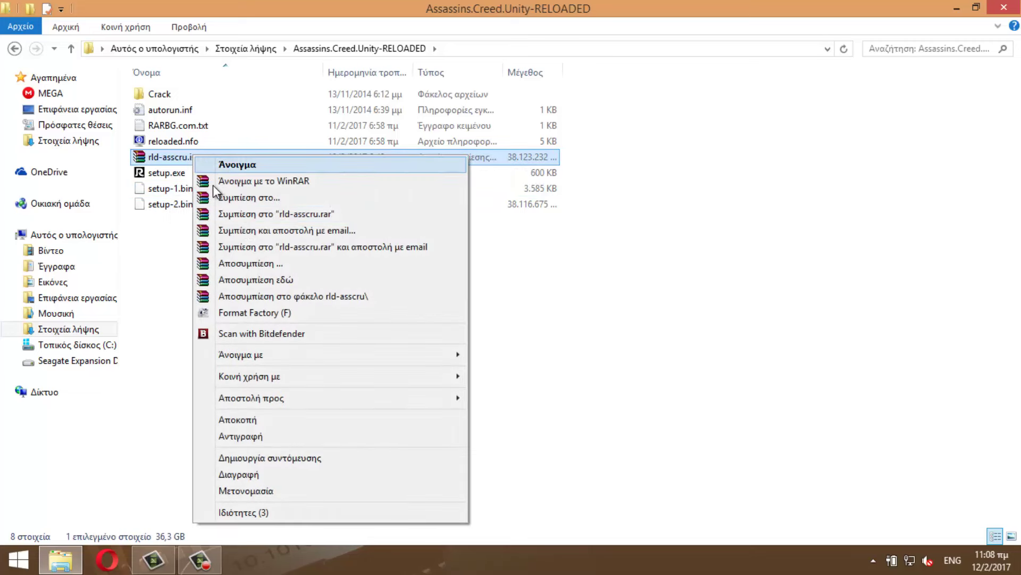
{"action": "left_click", "coordinate": [600, 315]}
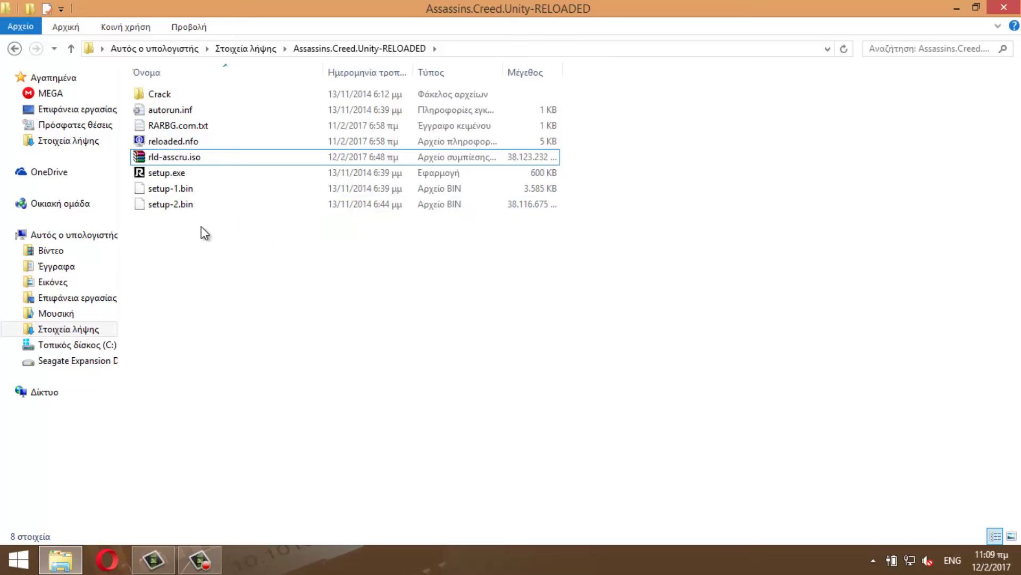
Run setup.exe, stop its music, and advance with the default destination folder and both icon options to the Ready to Install page.
{"action": "left_click", "coordinate": [180, 161]}
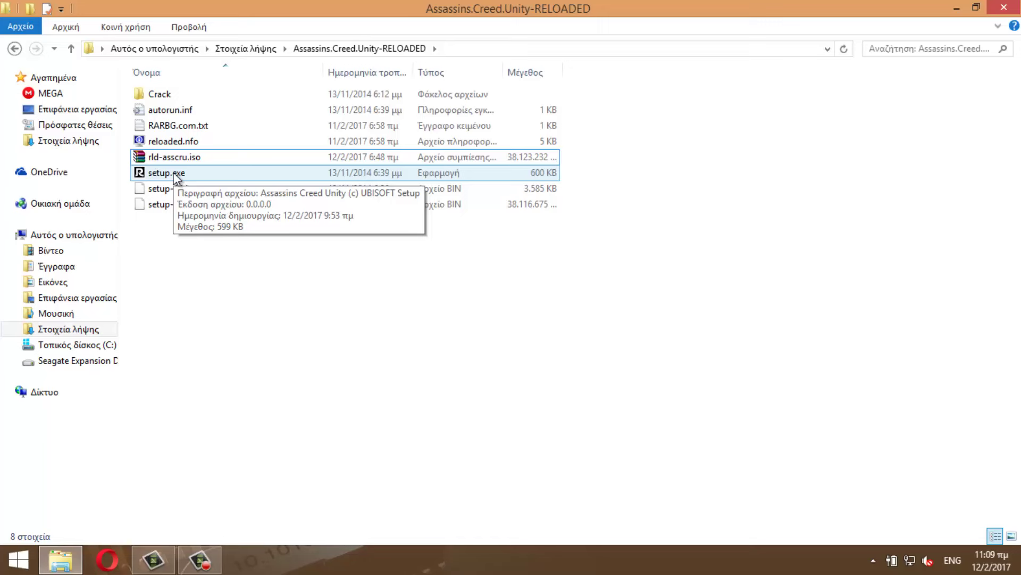
{"action": "double_click", "coordinate": [176, 176]}
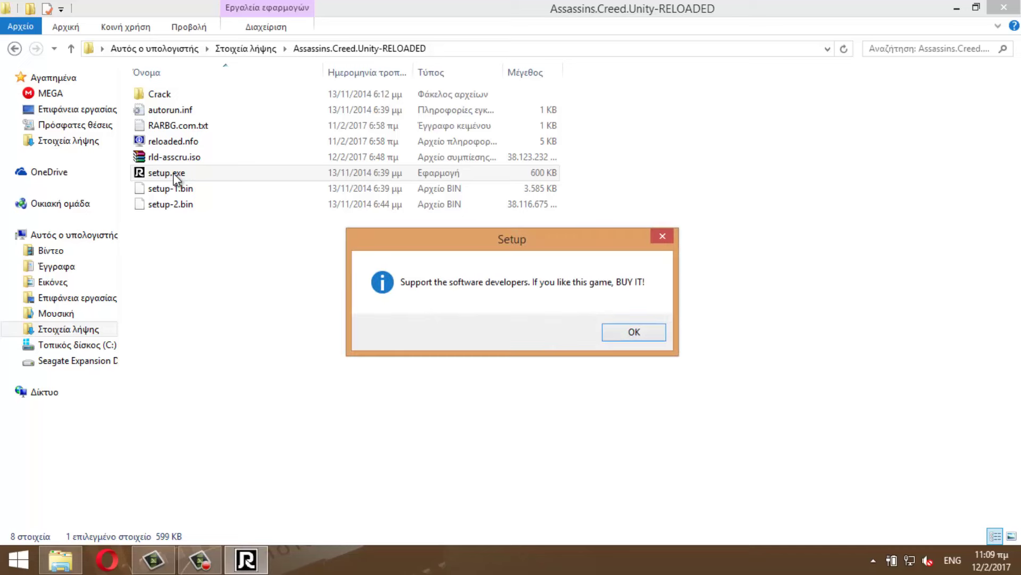
{"action": "left_click", "coordinate": [634, 333]}
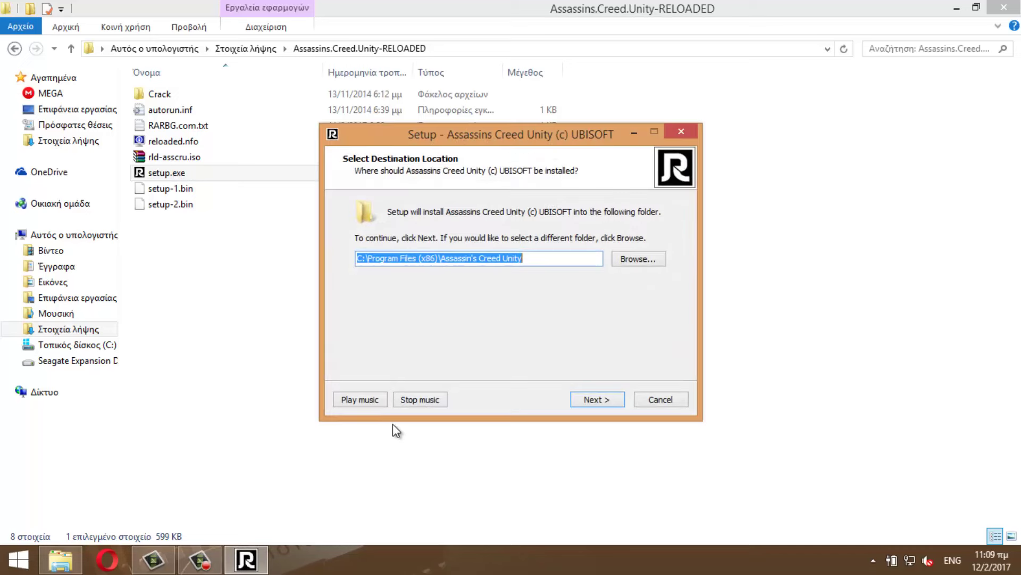
{"action": "left_click", "coordinate": [421, 400]}
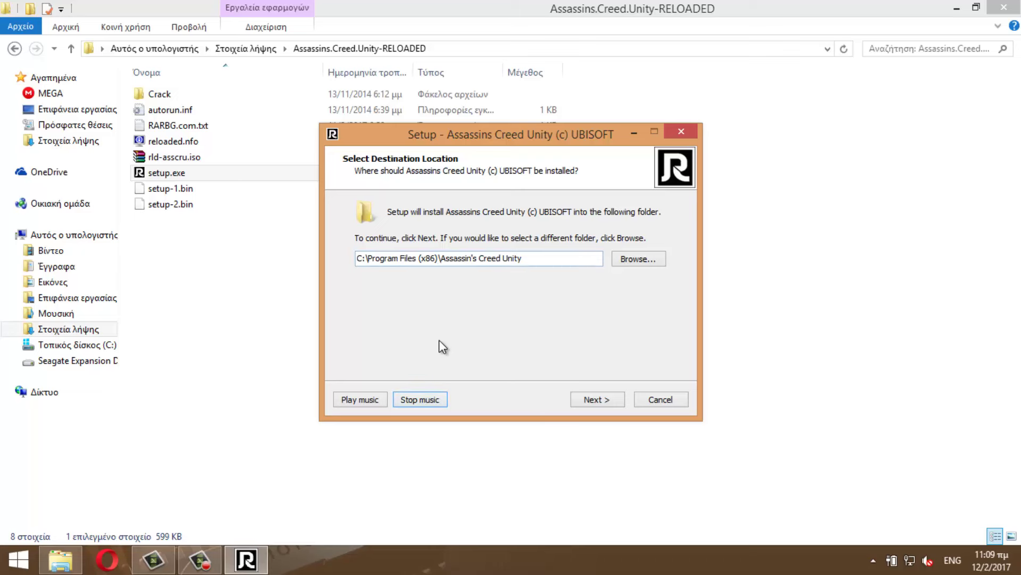
{"action": "left_click", "coordinate": [596, 400]}
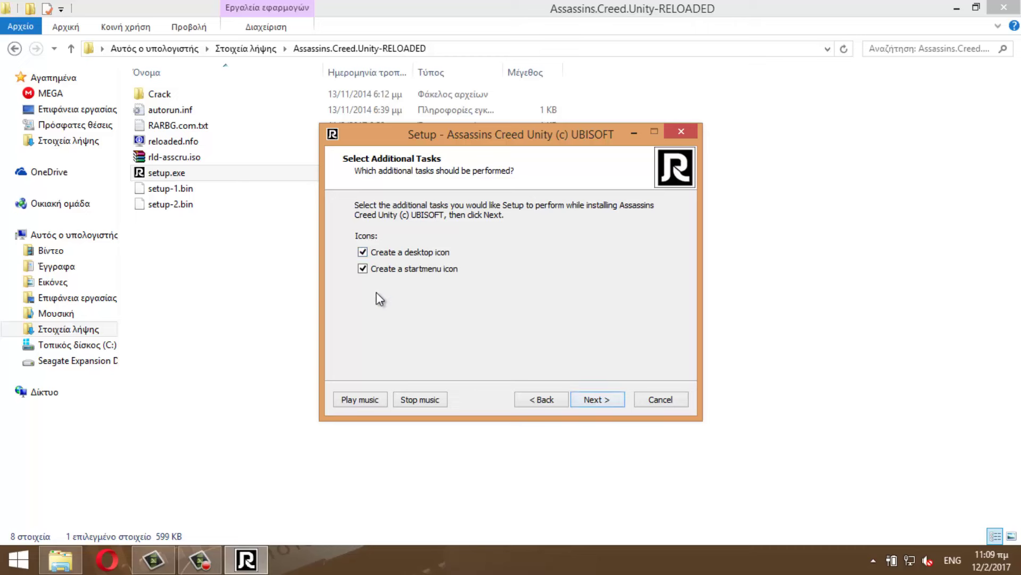
{"action": "left_click", "coordinate": [587, 399]}
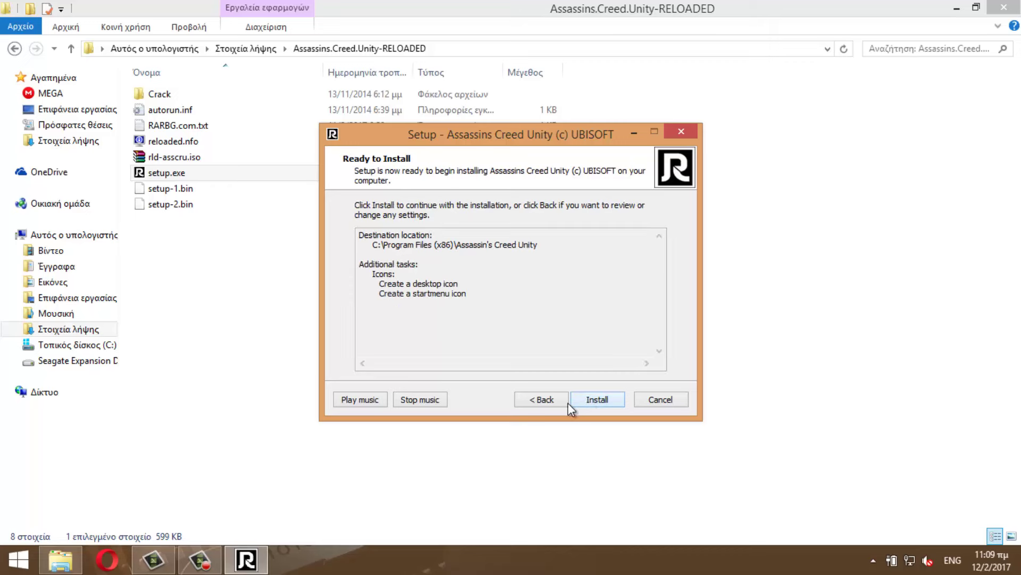
Exit the Assassins Creed Unity setup without installing and clear the file selection.
{"action": "left_click", "coordinate": [681, 132]}
{"action": "left_click", "coordinate": [582, 347]}
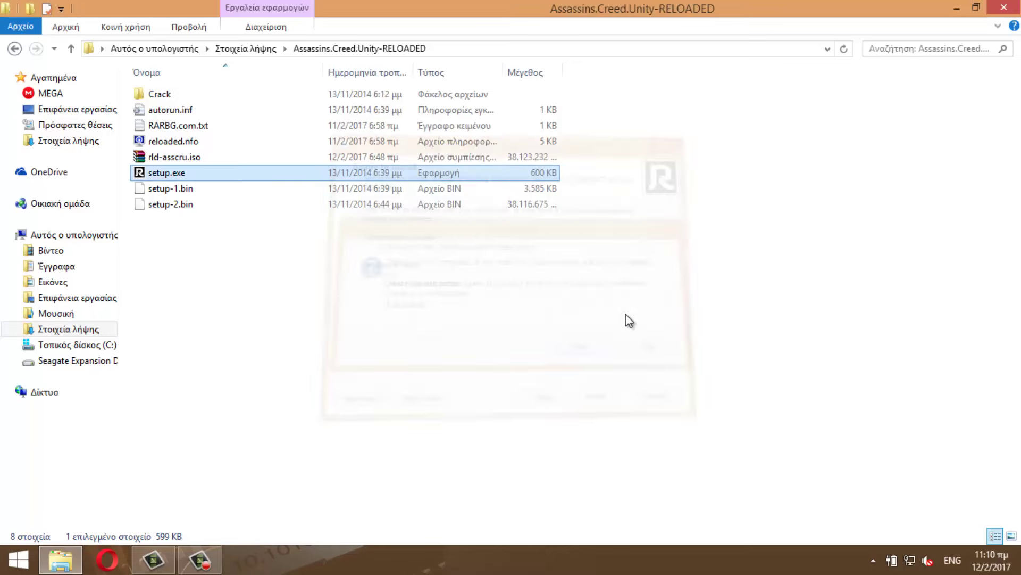
{"action": "left_click", "coordinate": [629, 321]}
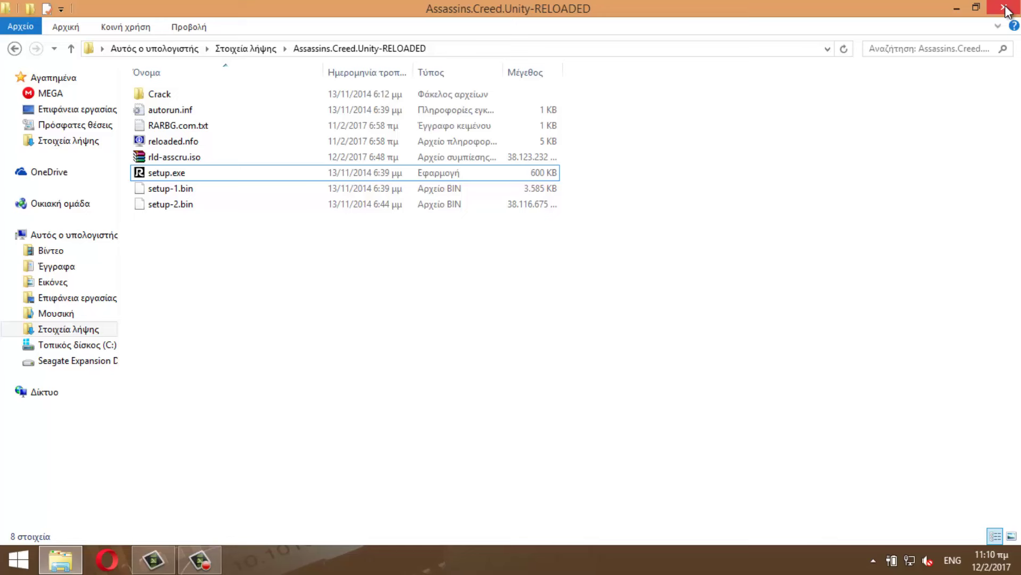
Minimize the folder window and move the ACU shortcut to the middle of the desktop.
{"action": "left_click", "coordinate": [956, 8]}
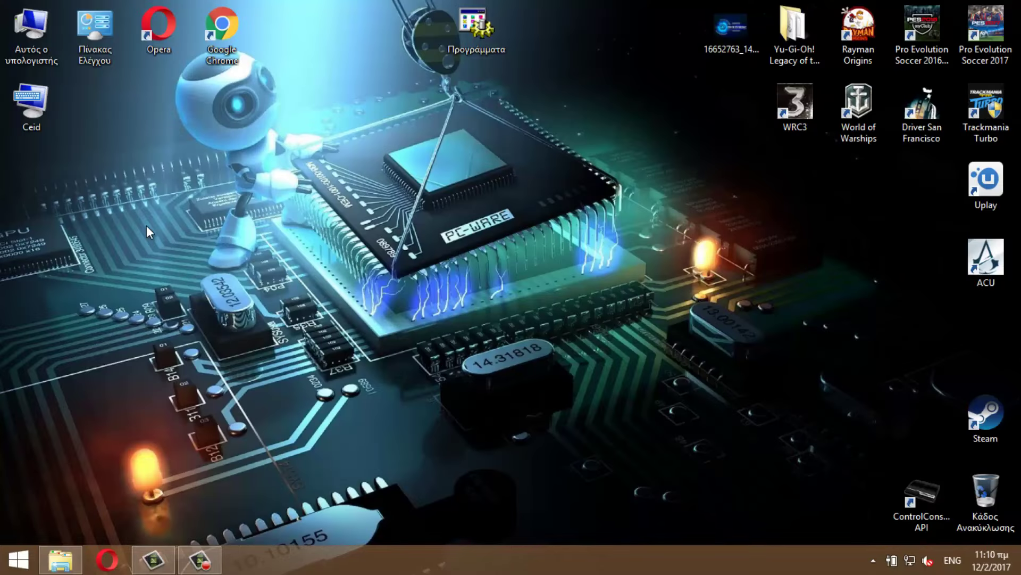
{"action": "left_click_drag", "start_coordinate": [986, 261], "coordinate": [636, 191]}
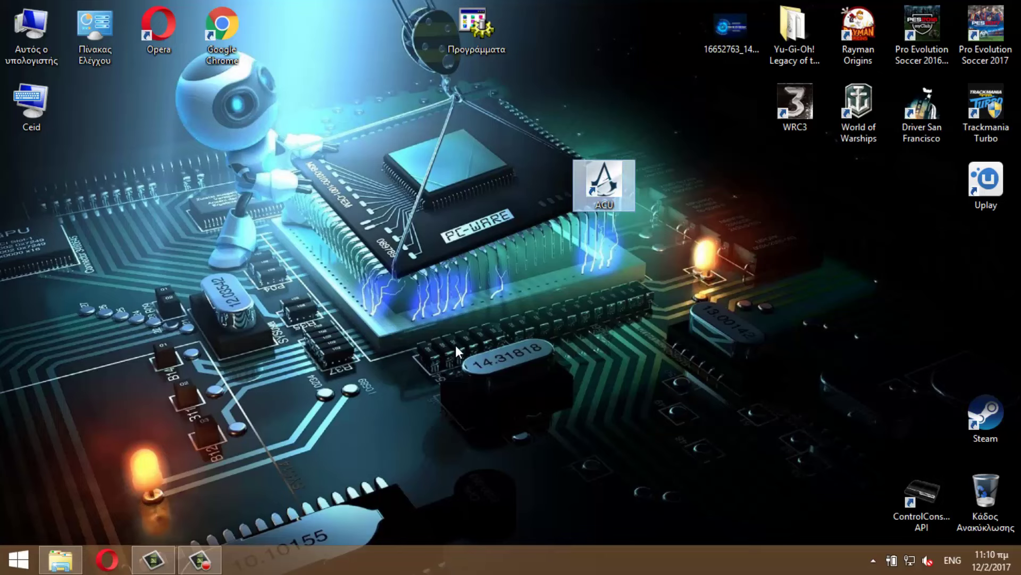
Copy all five files from the Crack folder inside Assassins.Creed.Unity-RELOADED.
{"action": "left_click", "coordinate": [60, 559]}
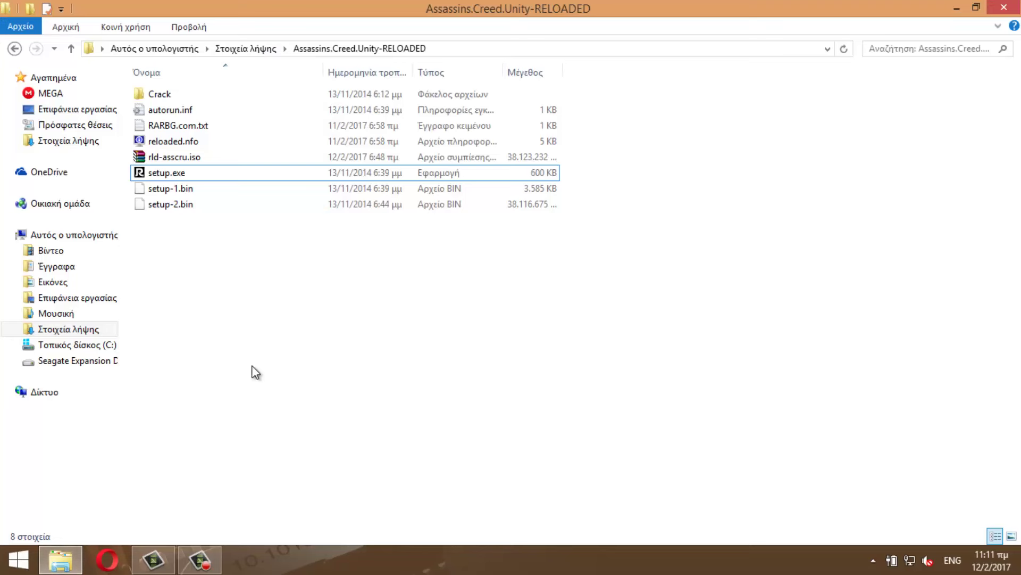
{"action": "double_click", "coordinate": [167, 94]}
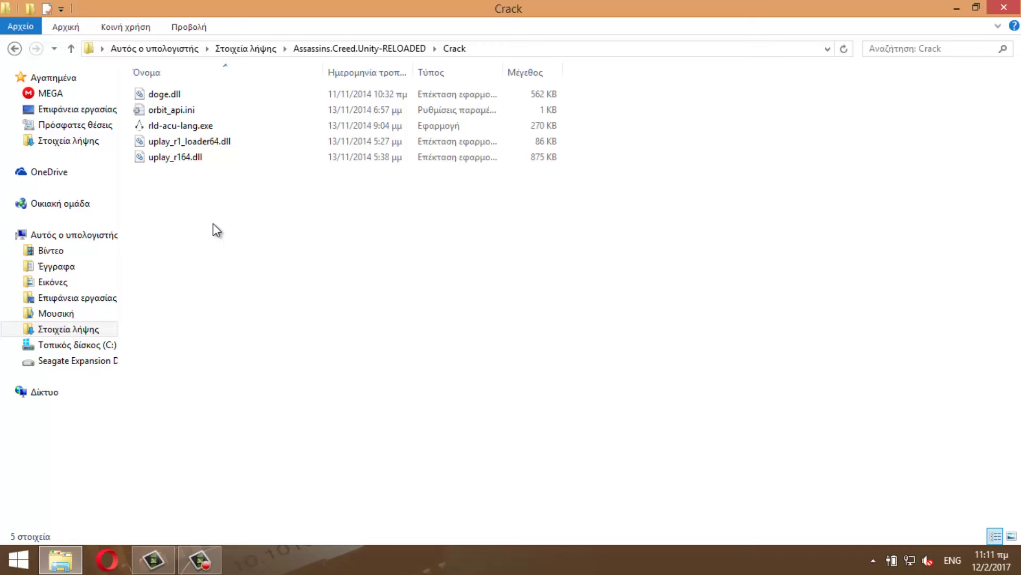
{"action": "key", "text": "ctrl+a"}
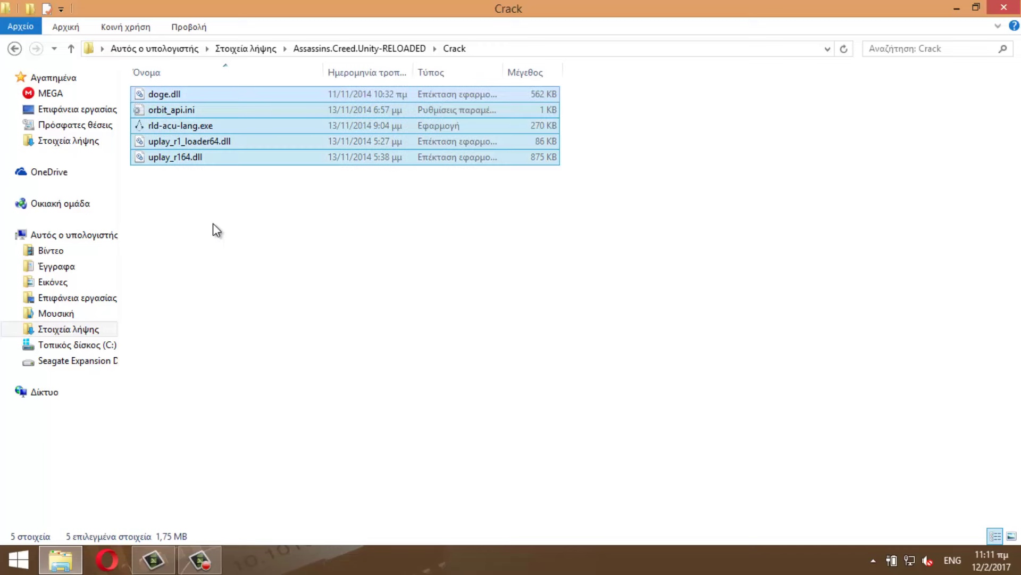
{"action": "right_click", "coordinate": [230, 127]}
{"action": "left_click", "coordinate": [282, 317]}
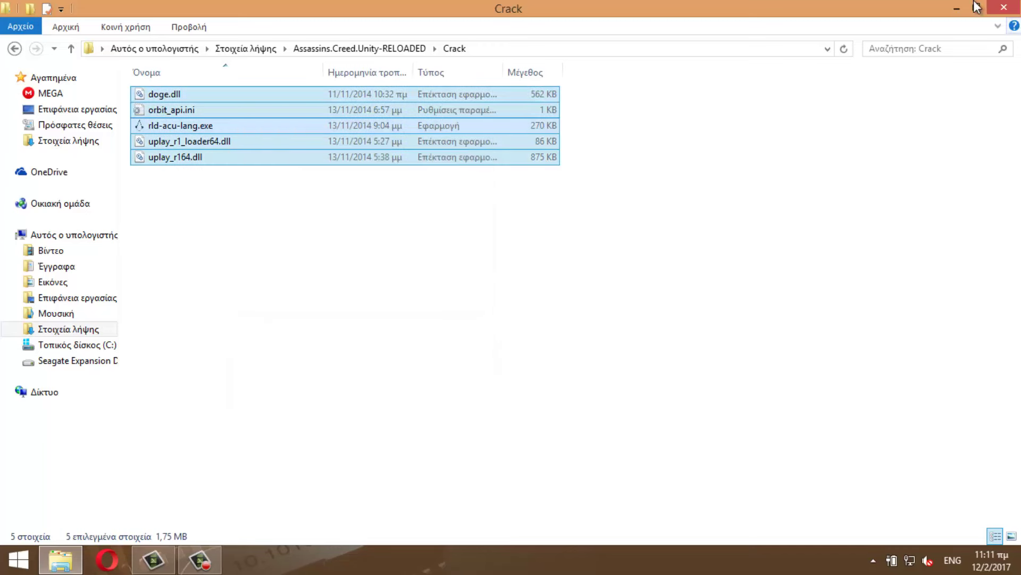
Minimize the Crack folder window and open the file location of the ACU desktop shortcut.
{"action": "left_click", "coordinate": [957, 8]}
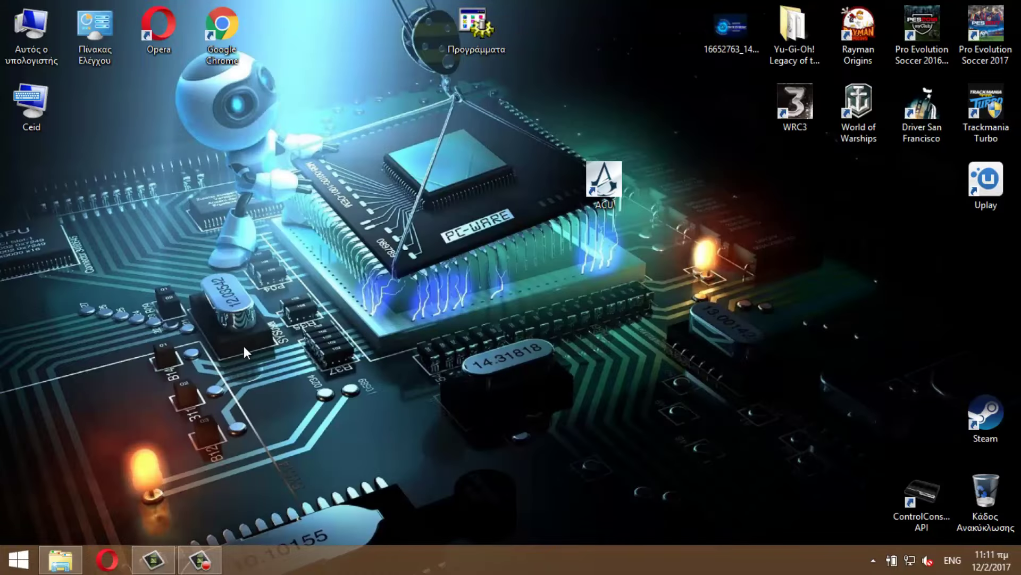
{"action": "right_click", "coordinate": [602, 181]}
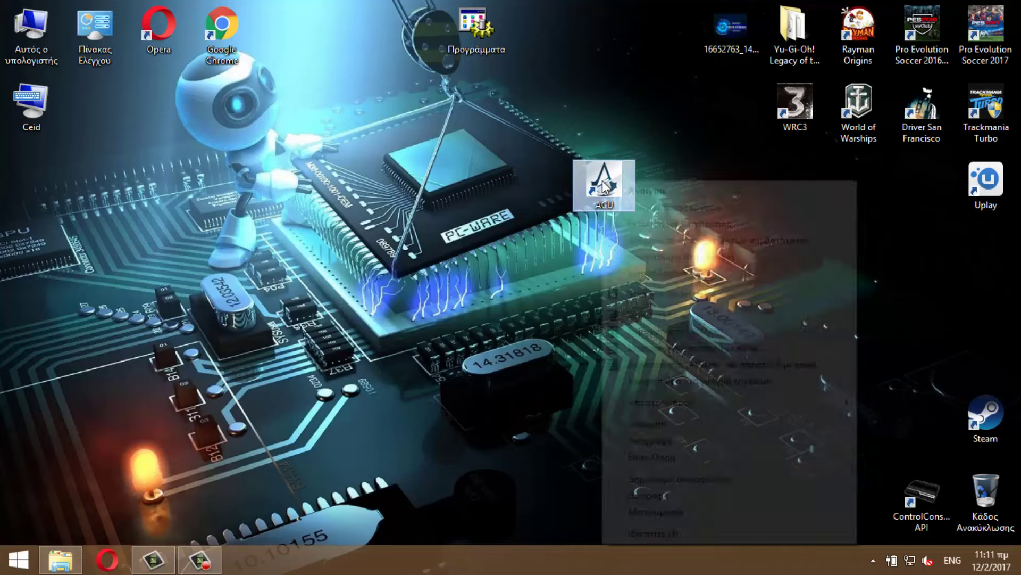
{"action": "left_click", "coordinate": [636, 208]}
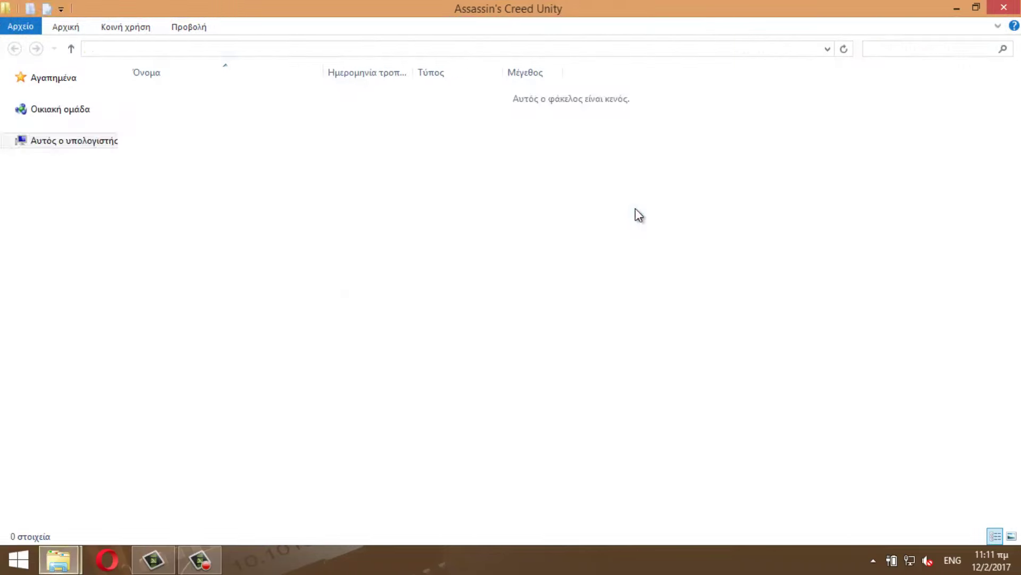
{"action": "scroll", "coordinate": [336, 329], "scroll_direction": "down", "scroll_amount": 10}
{"action": "scroll", "coordinate": [336, 329], "scroll_direction": "up", "scroll_amount": 10}
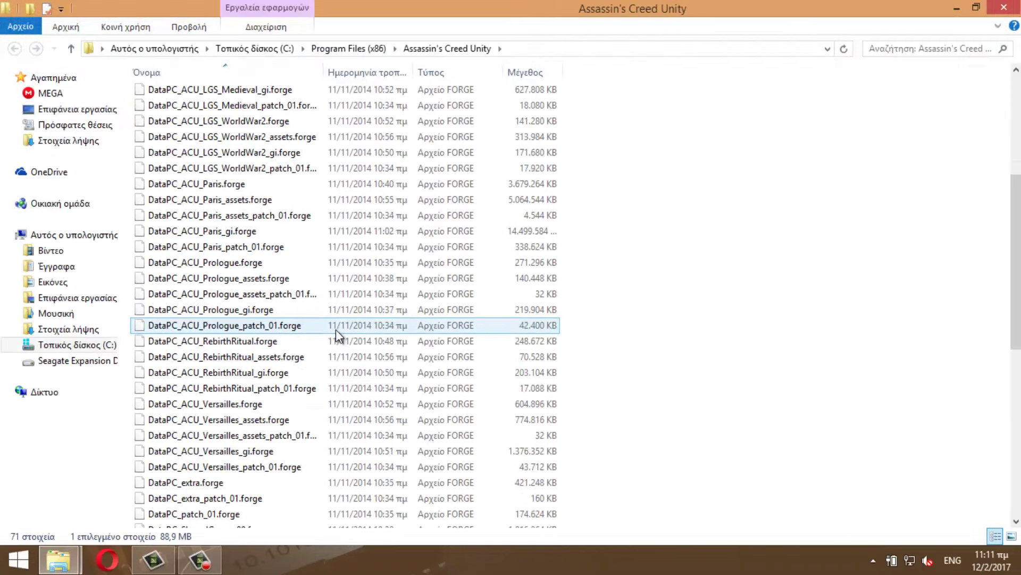
{"action": "right_click", "coordinate": [671, 227]}
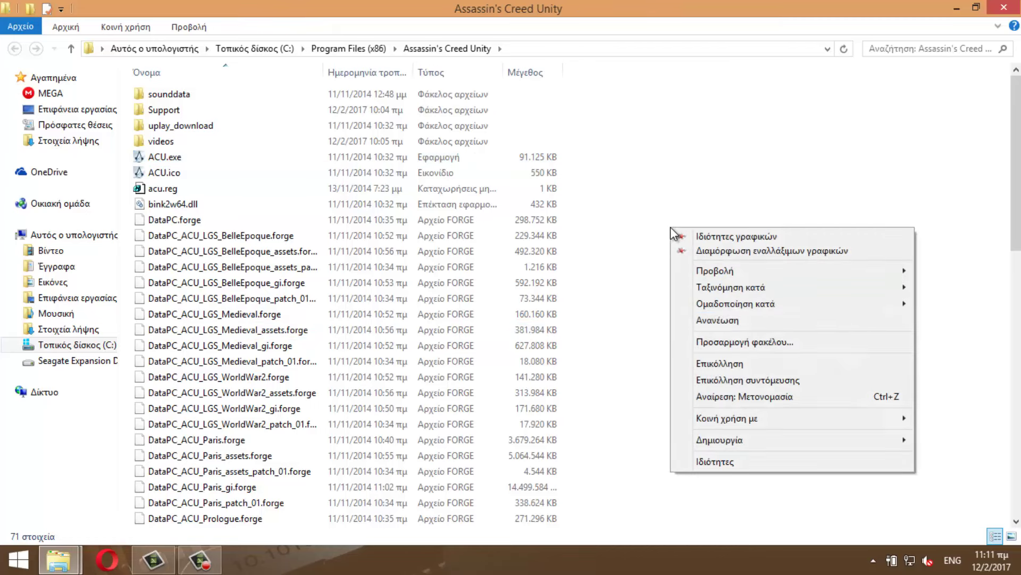
{"action": "left_click", "coordinate": [756, 172]}
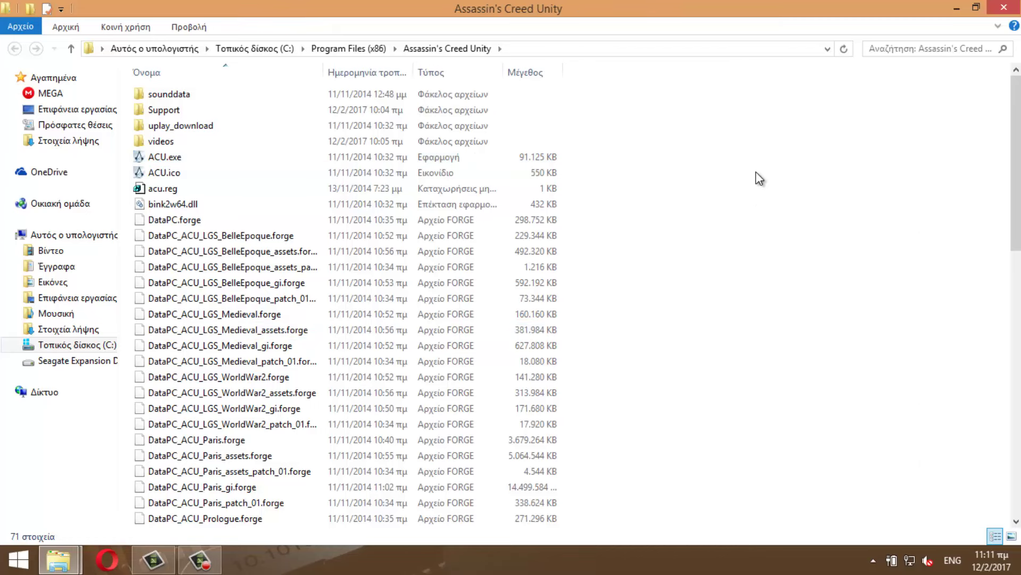
{"action": "left_click", "coordinate": [956, 10]}
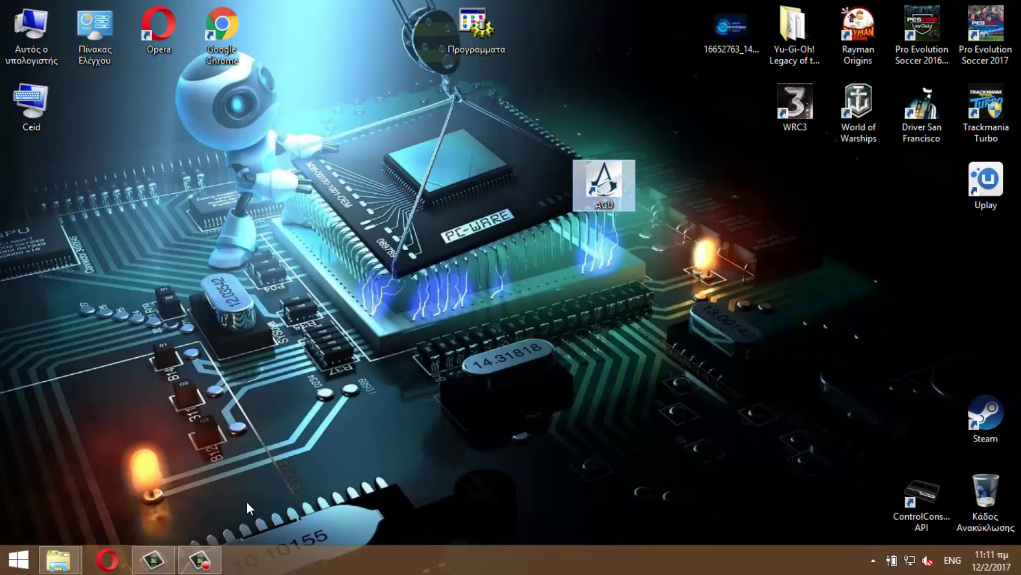
Reopen the Assassin's Creed Unity install folder and try to send ACU.exe to the desktop as a shortcut.
{"action": "mouse_move", "coordinate": [67, 570]}
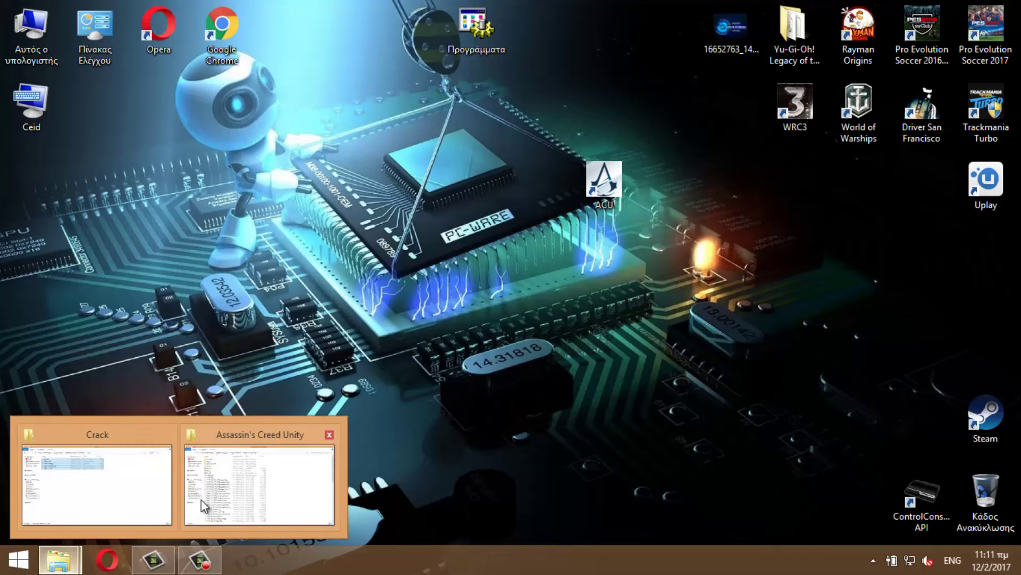
{"action": "left_click", "coordinate": [223, 490]}
{"action": "left_click", "coordinate": [179, 160]}
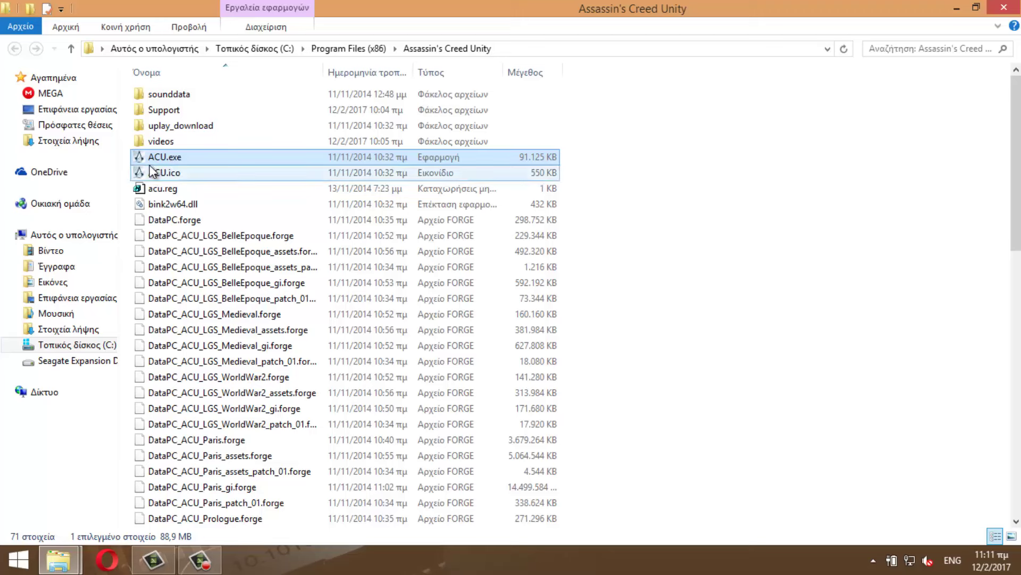
{"action": "right_click", "coordinate": [177, 157]}
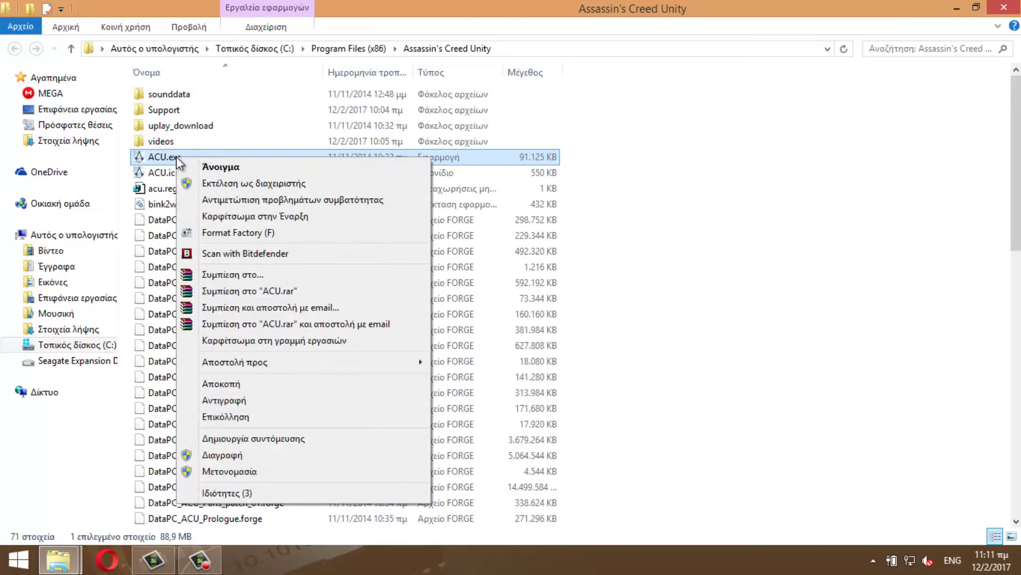
{"action": "mouse_move", "coordinate": [268, 364]}
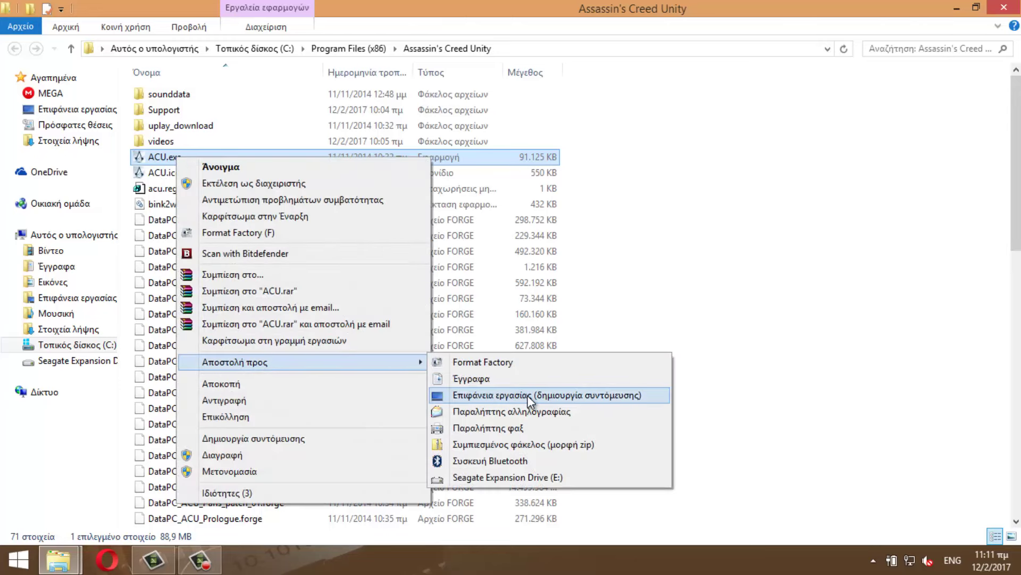
{"action": "left_click", "coordinate": [529, 396]}
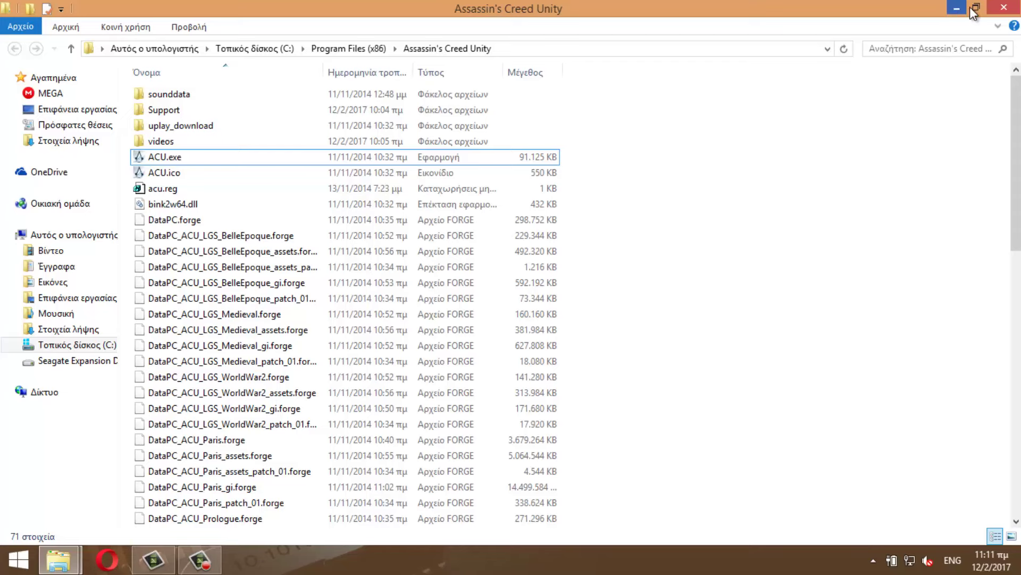
Minimize the install folder and rearrange the desktop, placing Uplay beside Steam and the ACU shortcut directly below Trackmania Turbo.
{"action": "left_click", "coordinate": [955, 9]}
{"action": "left_click_drag", "start_coordinate": [598, 180], "coordinate": [896, 199]}
{"action": "left_click_drag", "start_coordinate": [985, 181], "coordinate": [925, 420]}
{"action": "left_click_drag", "start_coordinate": [922, 181], "coordinate": [990, 176]}
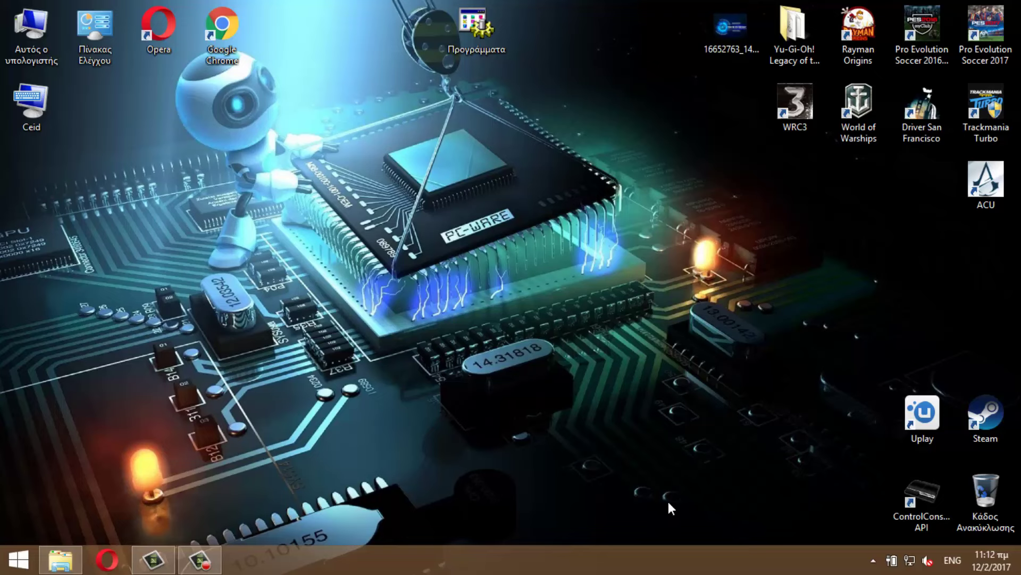
Switch to µTorrent, examine the listed torrents including FOR HONOR.iso, Subnautica3.v43357.zip and Unreal Tournement 2004, and close its window.
{"action": "left_click", "coordinate": [873, 560]}
{"action": "left_click", "coordinate": [899, 459]}
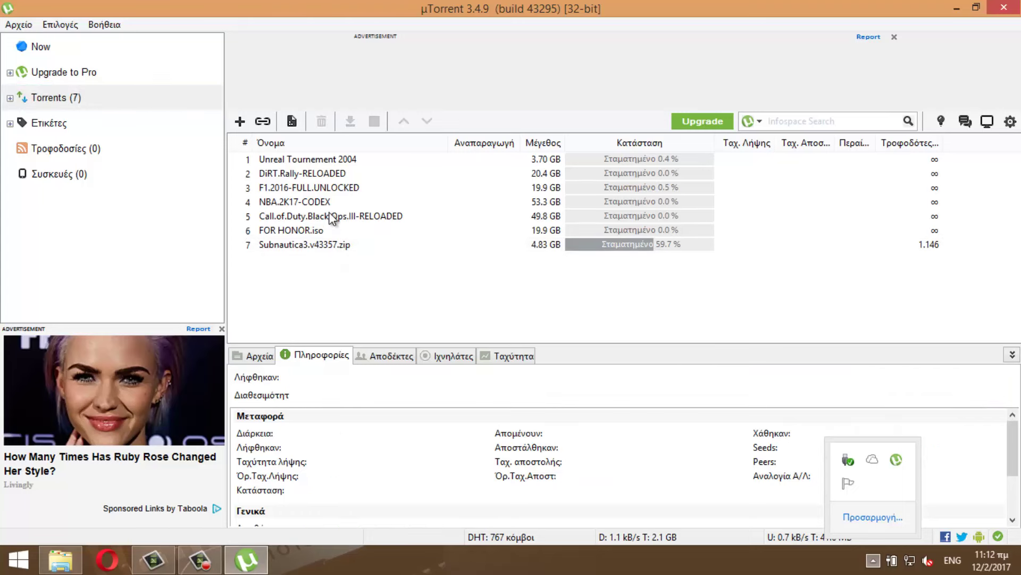
{"action": "left_click", "coordinate": [331, 215]}
{"action": "left_click", "coordinate": [329, 231]}
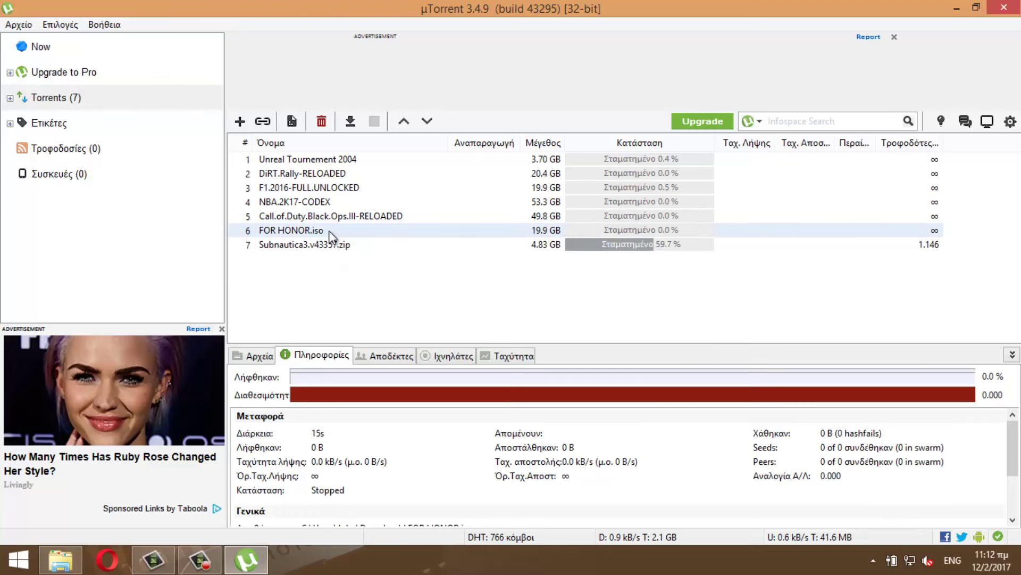
{"action": "left_click", "coordinate": [336, 282]}
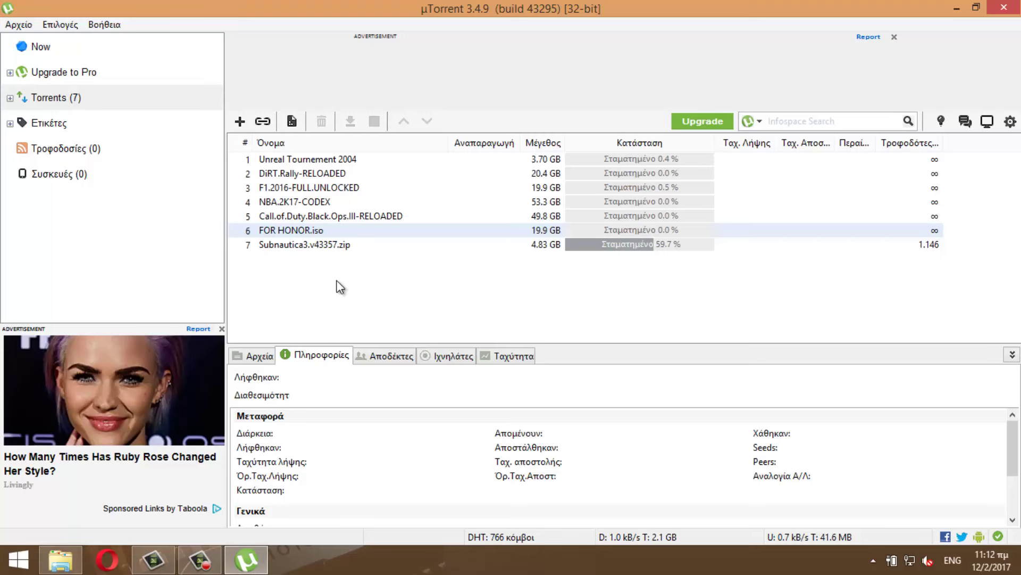
{"action": "left_click", "coordinate": [383, 246]}
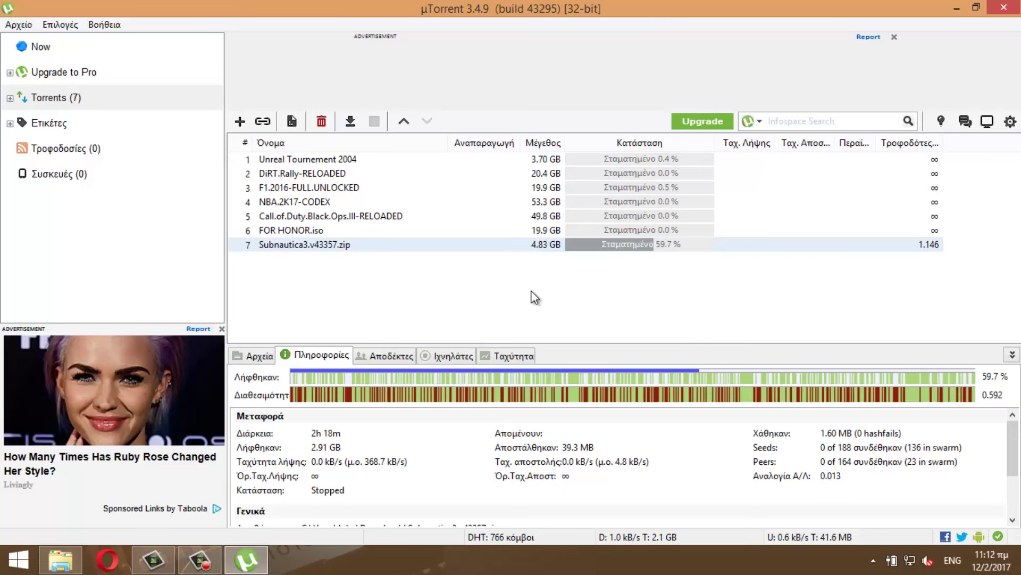
{"action": "left_click", "coordinate": [527, 308]}
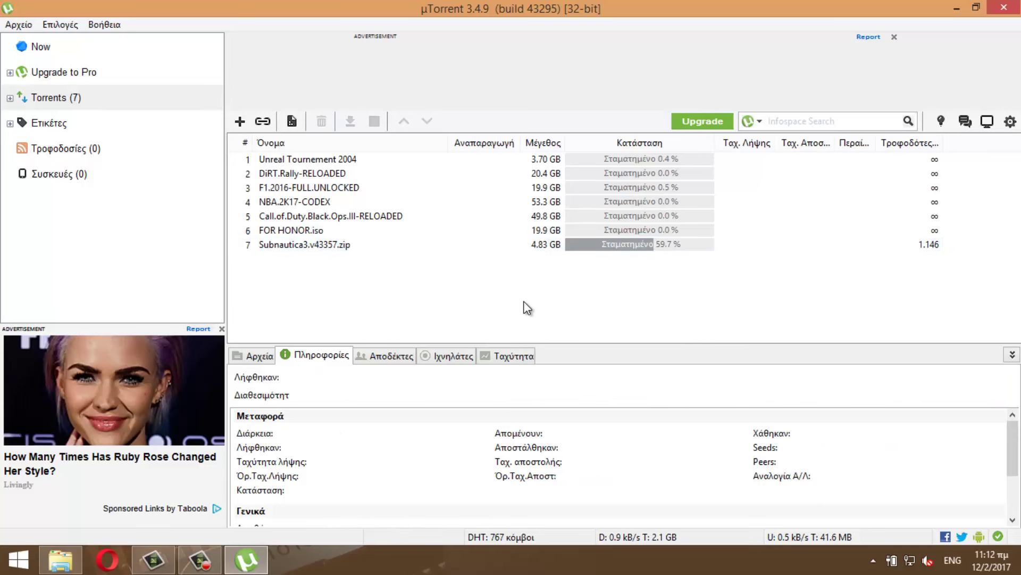
{"action": "left_click", "coordinate": [340, 249]}
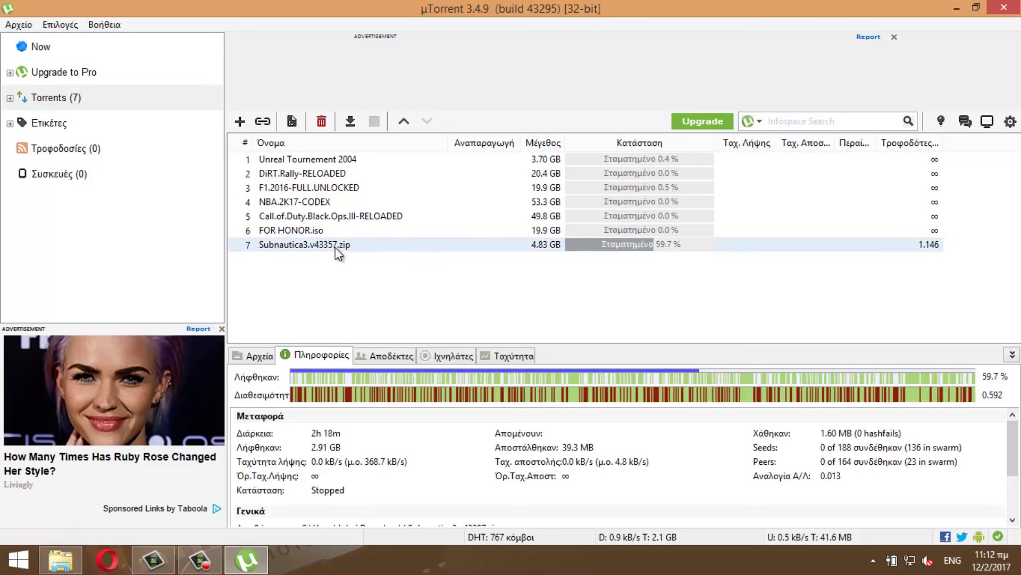
{"action": "left_click", "coordinate": [361, 294]}
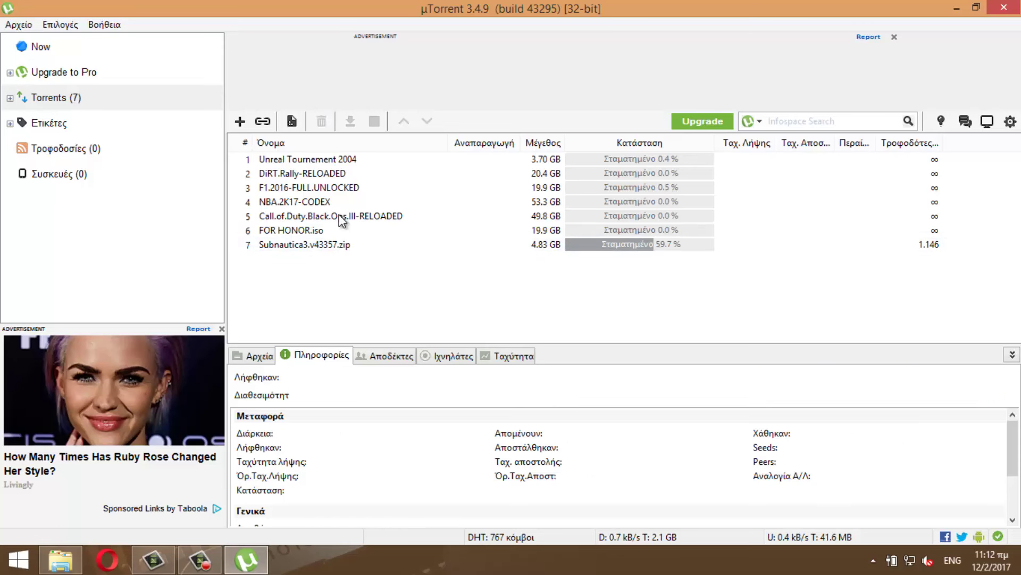
{"action": "left_click", "coordinate": [350, 159]}
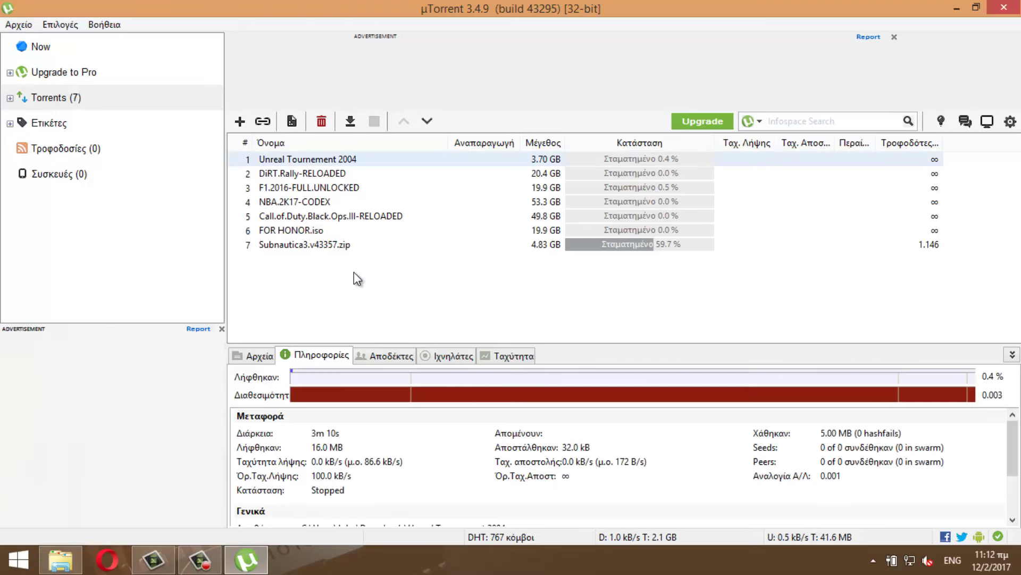
{"action": "left_click", "coordinate": [392, 294]}
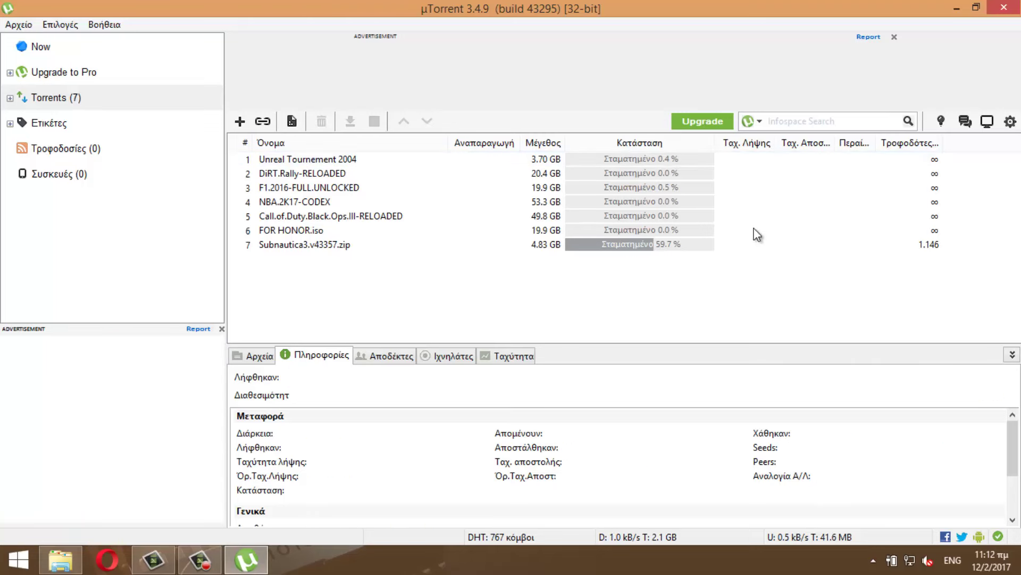
{"action": "left_click", "coordinate": [1002, 11]}
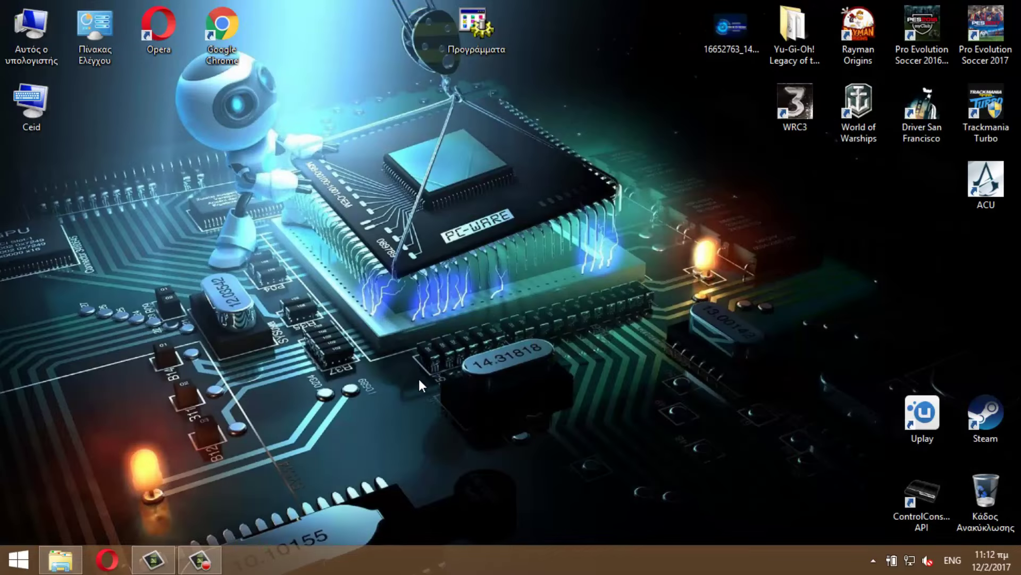